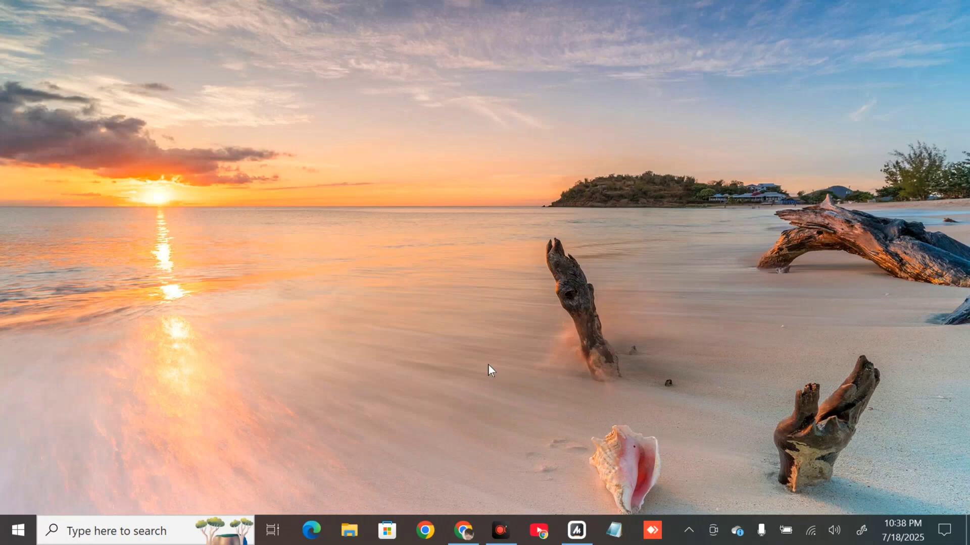
# Restore the Koi Fish Farming video and check its quality options, leaving it on Auto.
pyautogui.click(463, 531)
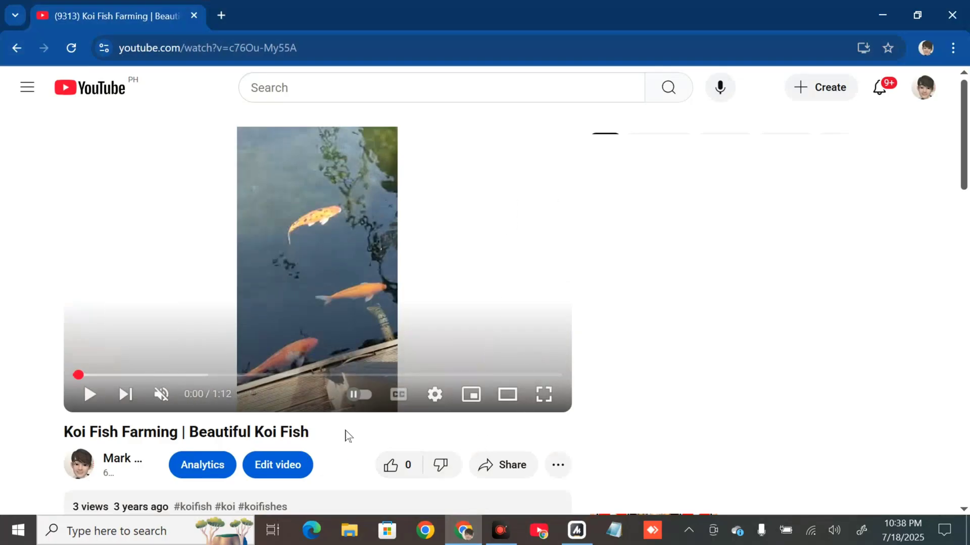
pyautogui.click(435, 396)
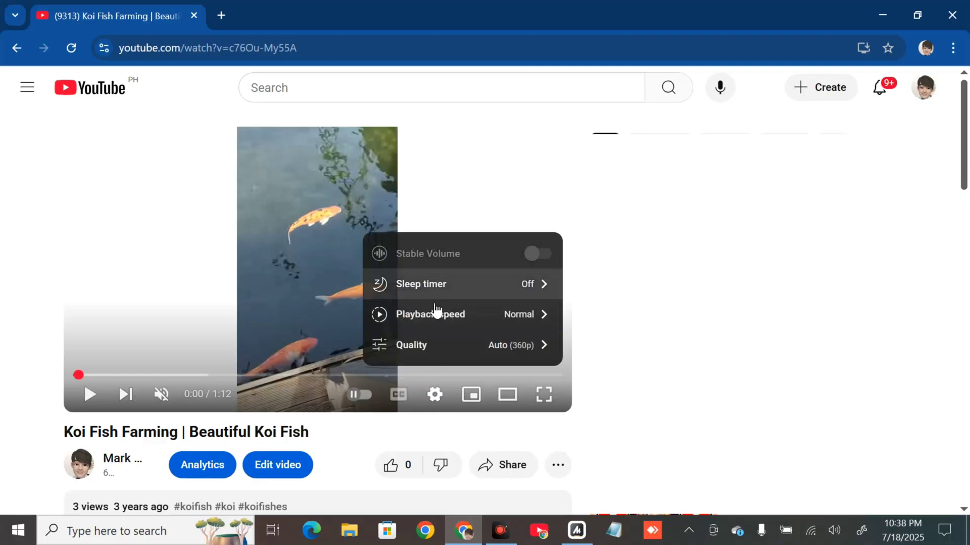
pyautogui.click(442, 348)
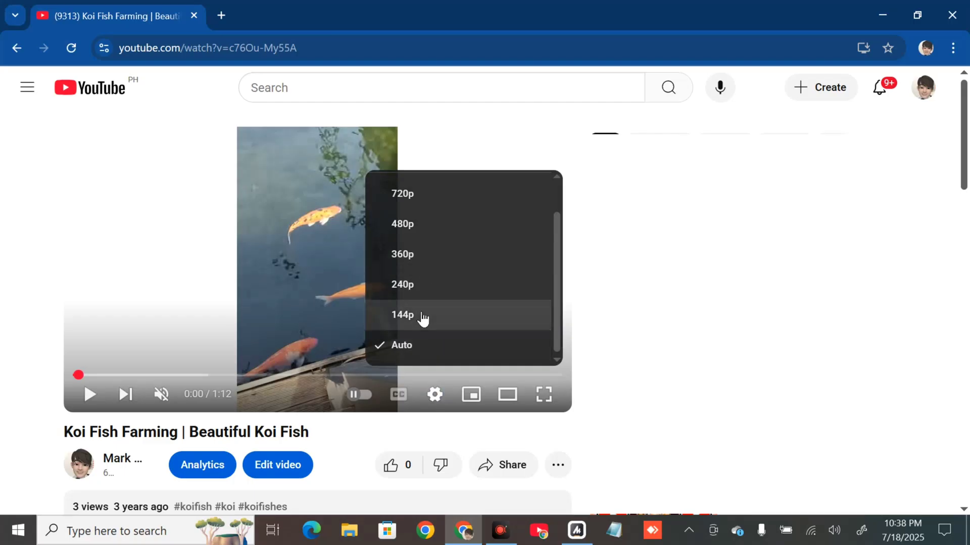
pyautogui.click(375, 434)
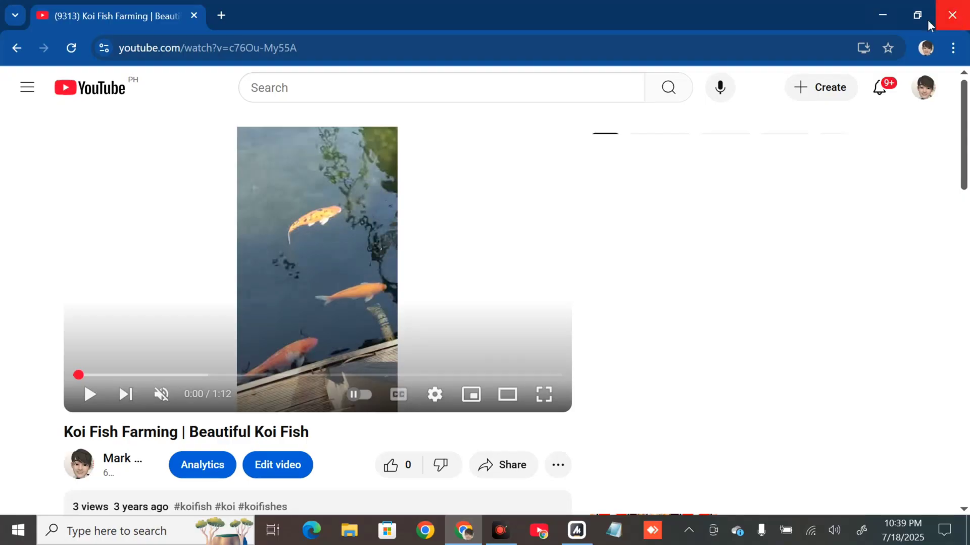
# In a new tab, open Chrome's Settings page from the three-dot menu.
pyautogui.click(223, 14)
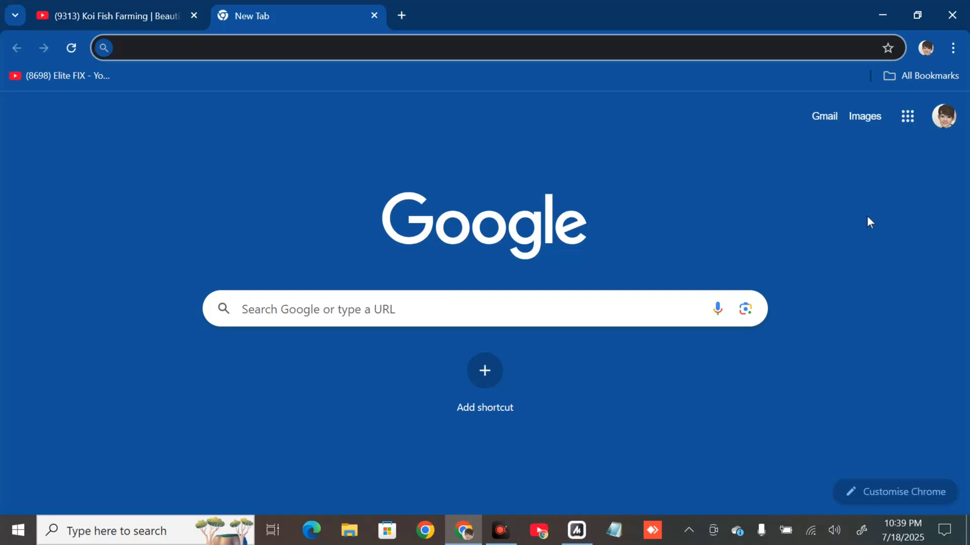
pyautogui.click(953, 49)
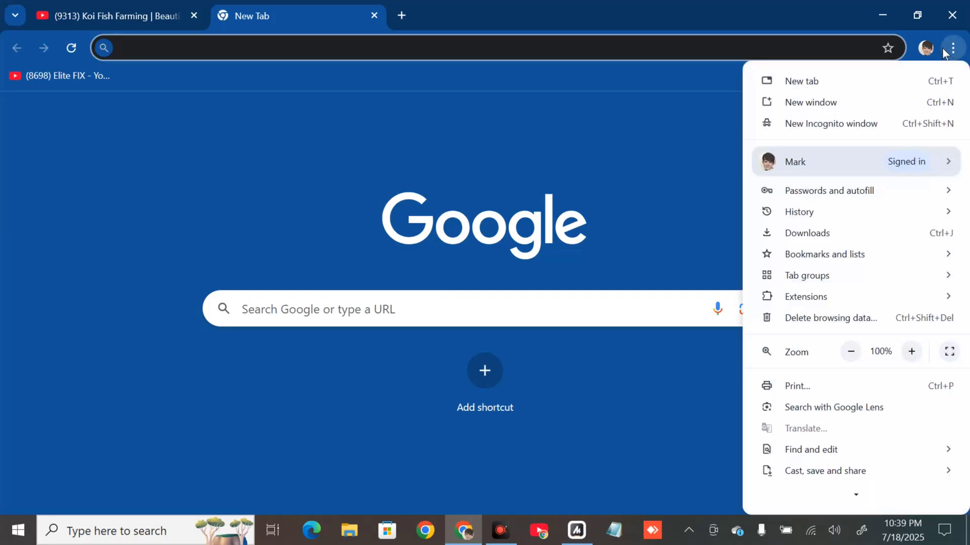
pyautogui.scroll(-3, 848, 243)
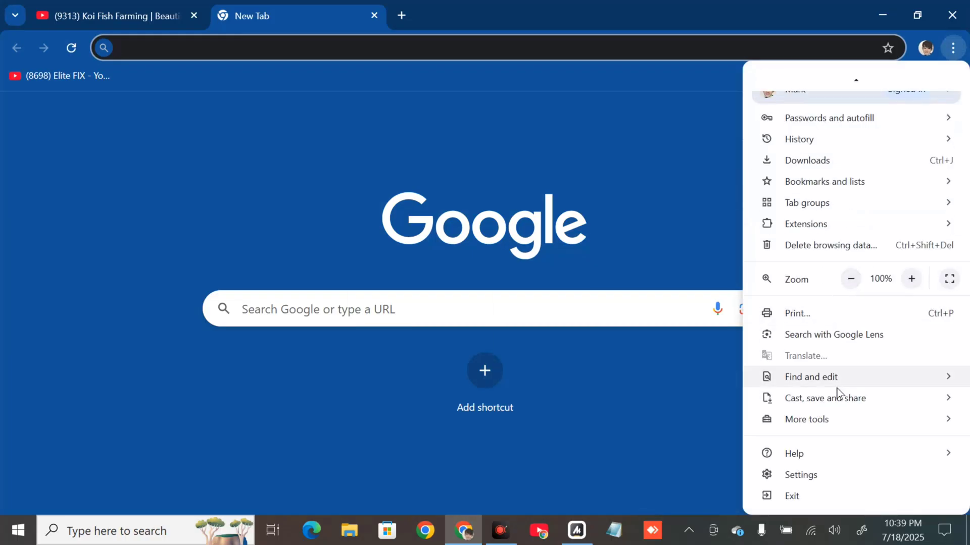
pyautogui.click(812, 481)
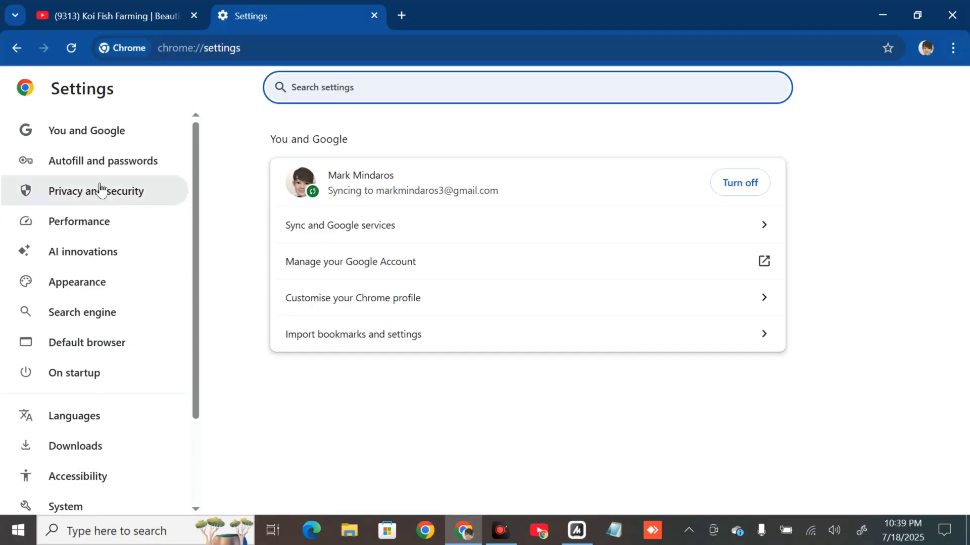
# Switch off 'Use graphics acceleration when available' in System, relaunch Chrome, then show the desktop.
pyautogui.scroll(-3, 123, 255)
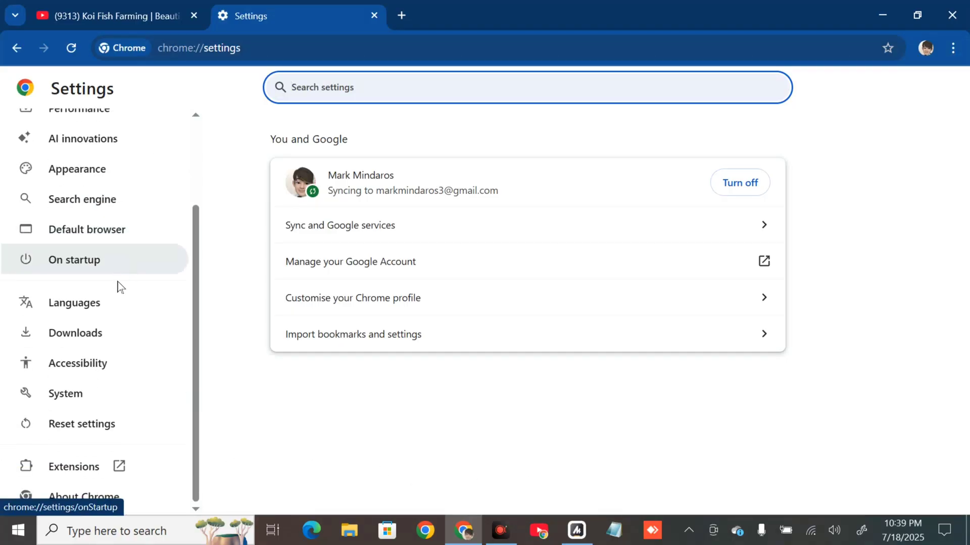
pyautogui.click(75, 399)
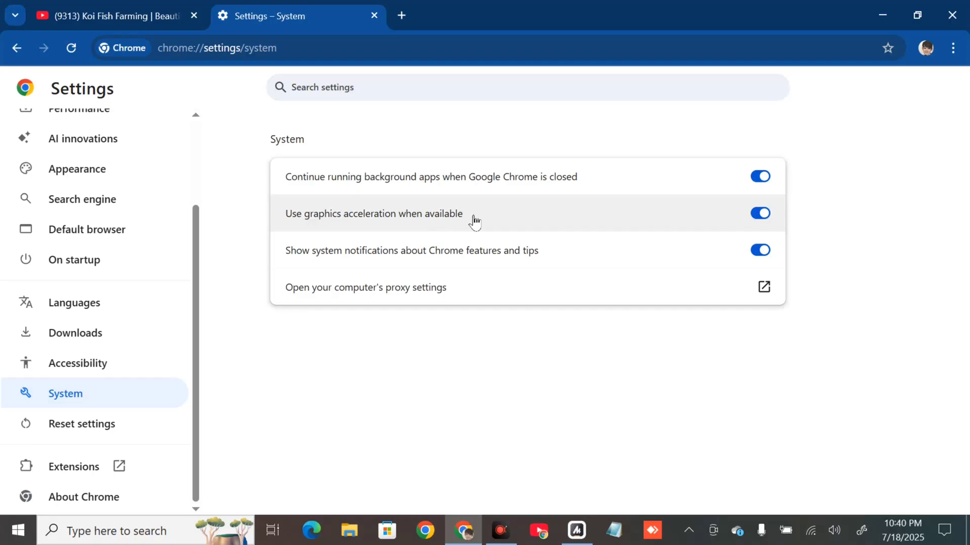
pyautogui.click(758, 215)
pyautogui.click(703, 221)
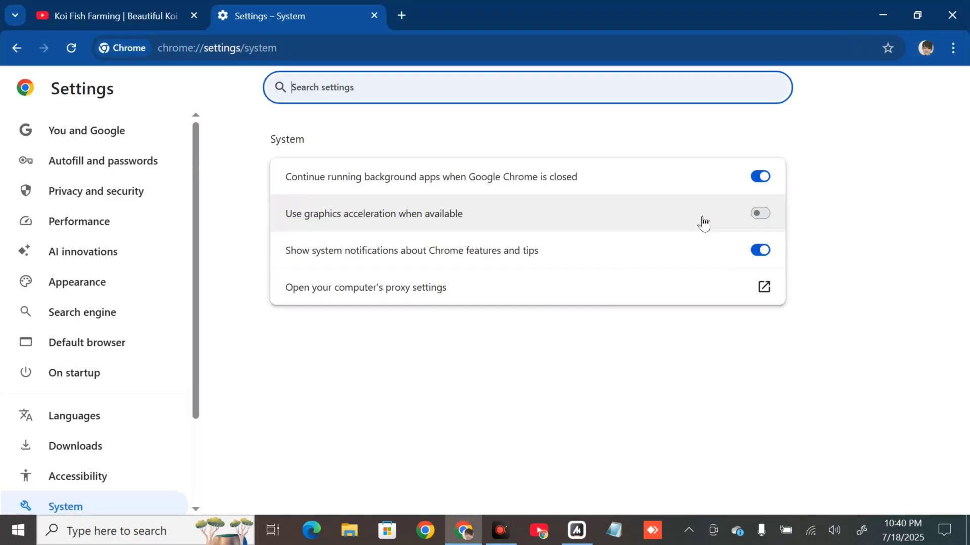
pyautogui.press('super+d')
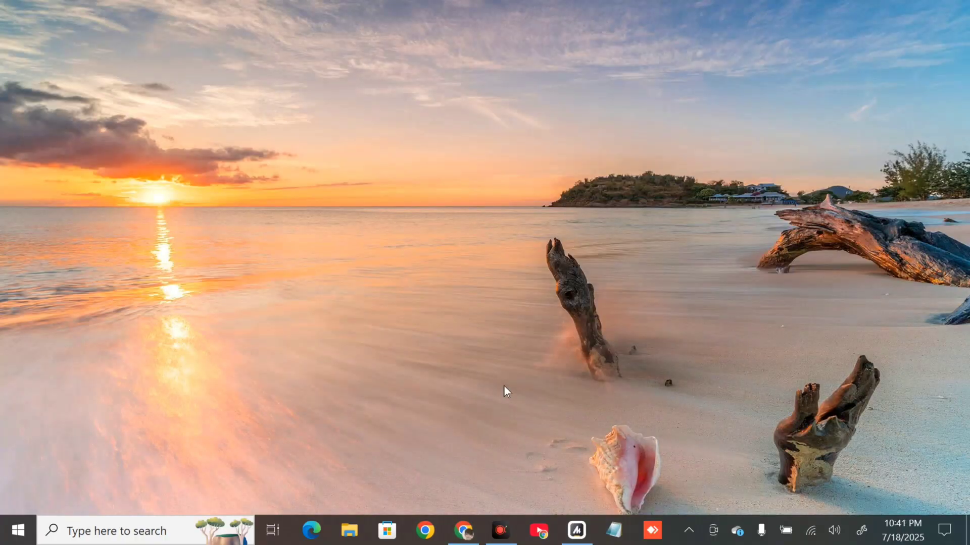
# Restore the Chrome window and open Settings from the three-dot menu.
pyautogui.click(464, 531)
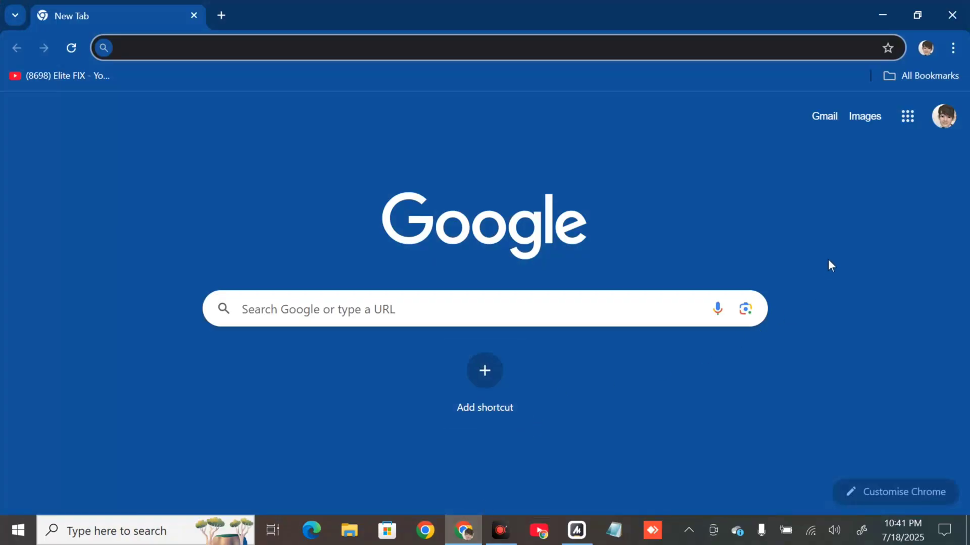
pyautogui.click(953, 50)
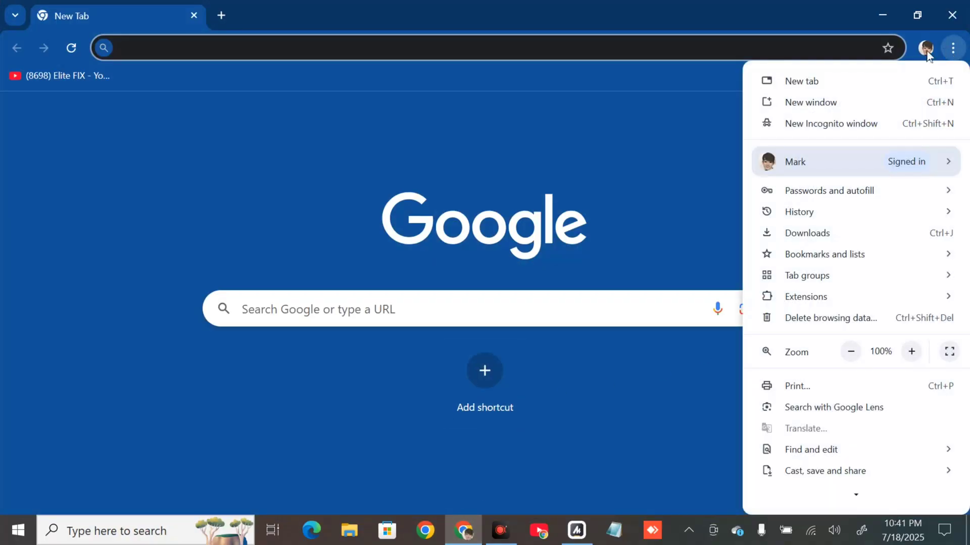
pyautogui.scroll(-2, 848, 218)
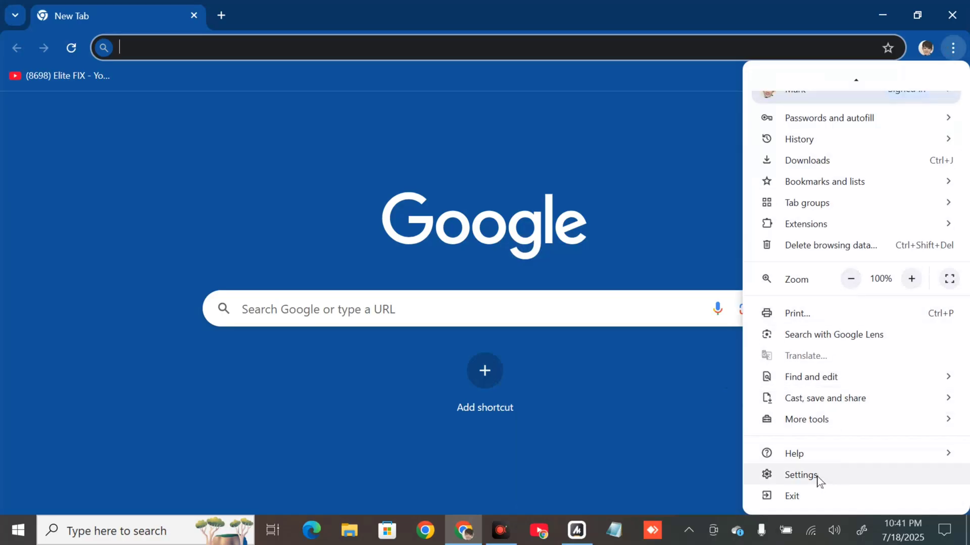
pyautogui.click(817, 477)
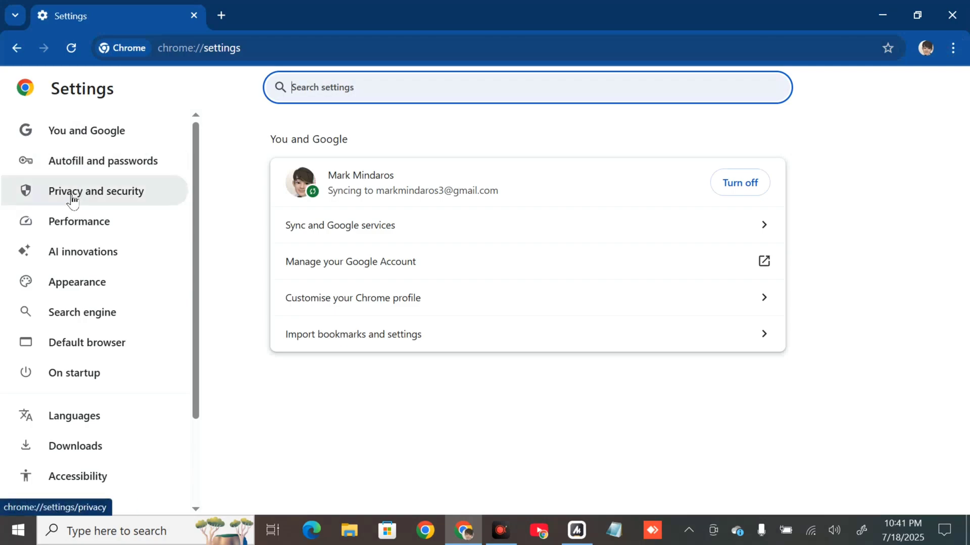
# Open the Delete browsing data dialog under Privacy and security, on its Basic options.
pyautogui.click(90, 199)
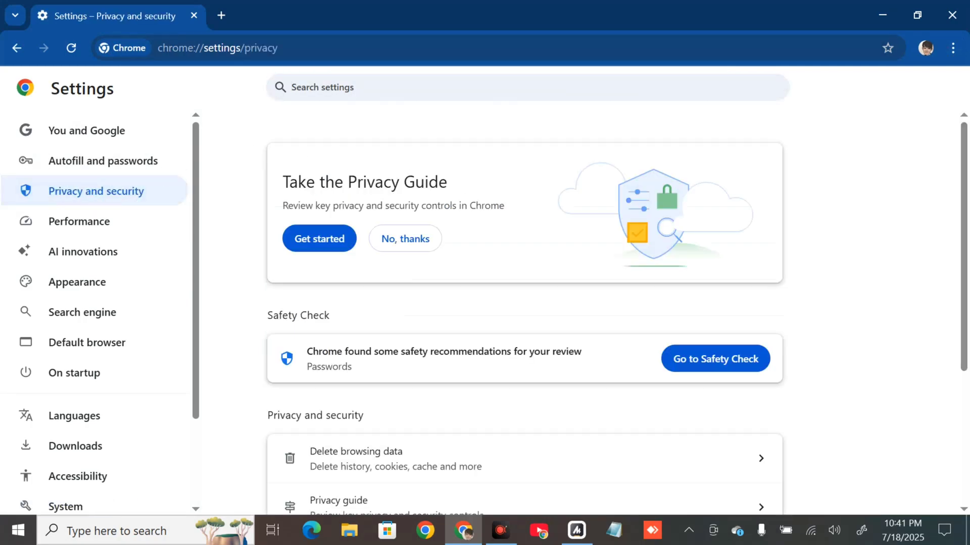
pyautogui.scroll(-2, 501, 202)
pyautogui.scroll(-3, 501, 204)
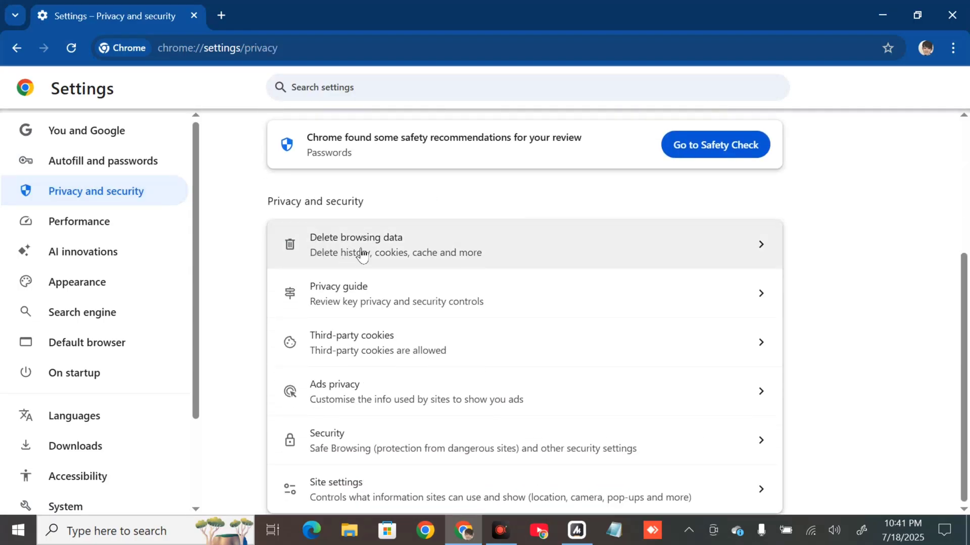
pyautogui.click(381, 248)
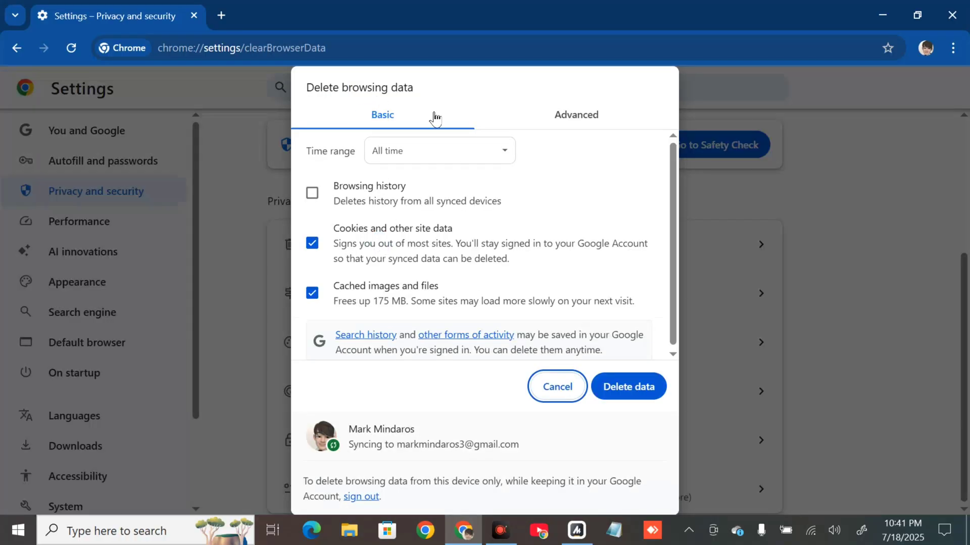
pyautogui.click(569, 115)
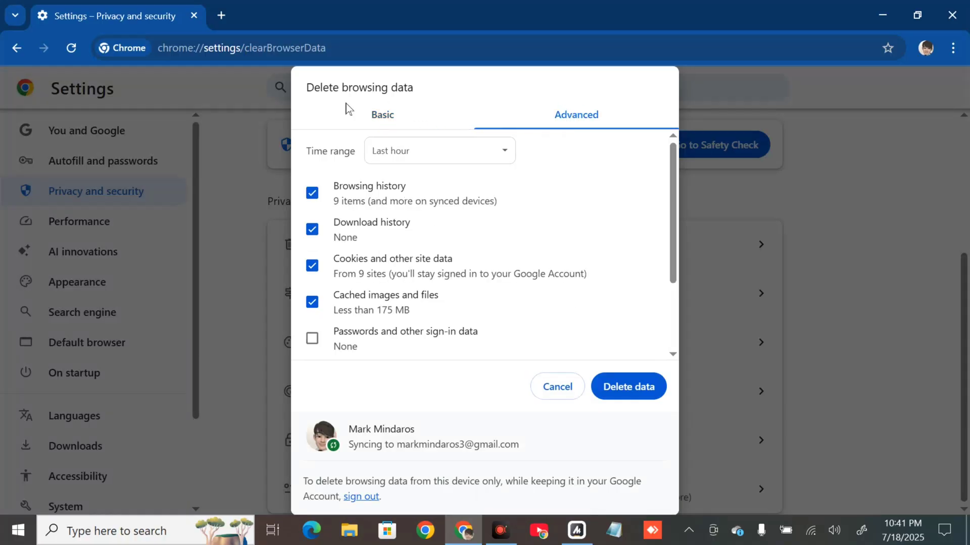
pyautogui.click(384, 116)
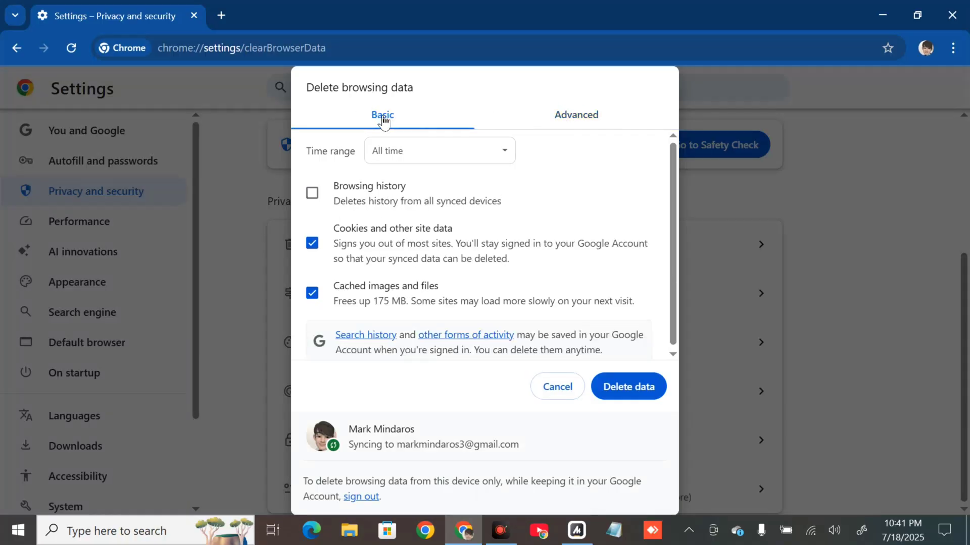
# Delete all-time browsing history, cookies and site data, and cached images and files.
pyautogui.click(498, 152)
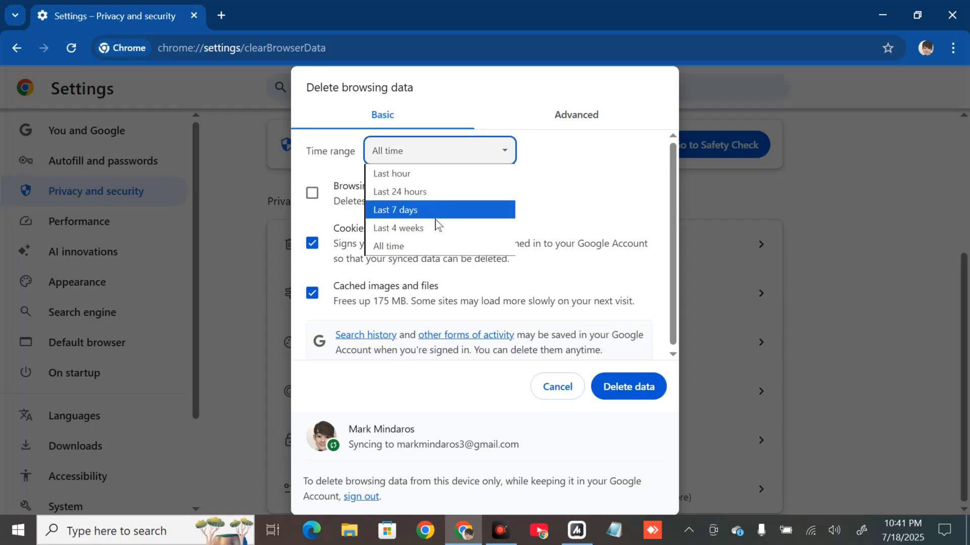
pyautogui.click(415, 248)
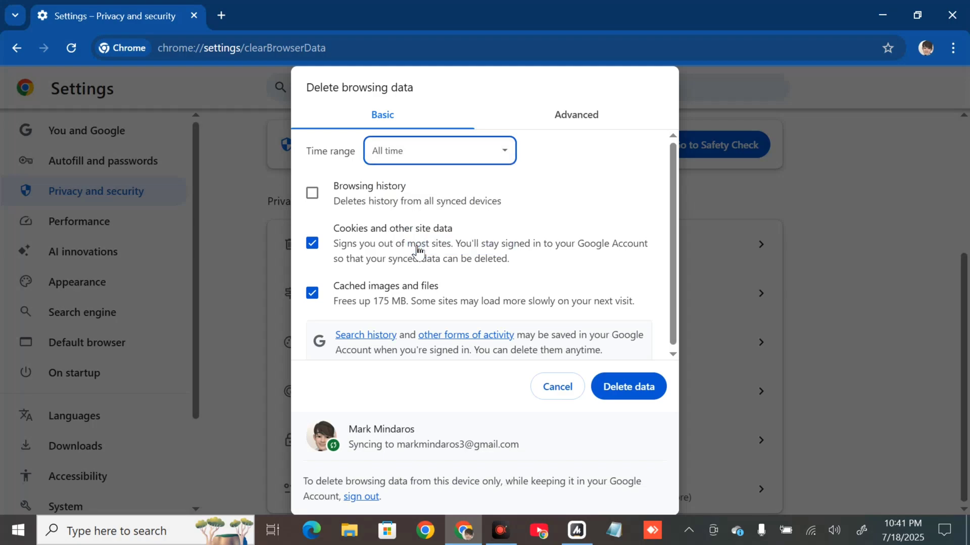
pyautogui.click(313, 246)
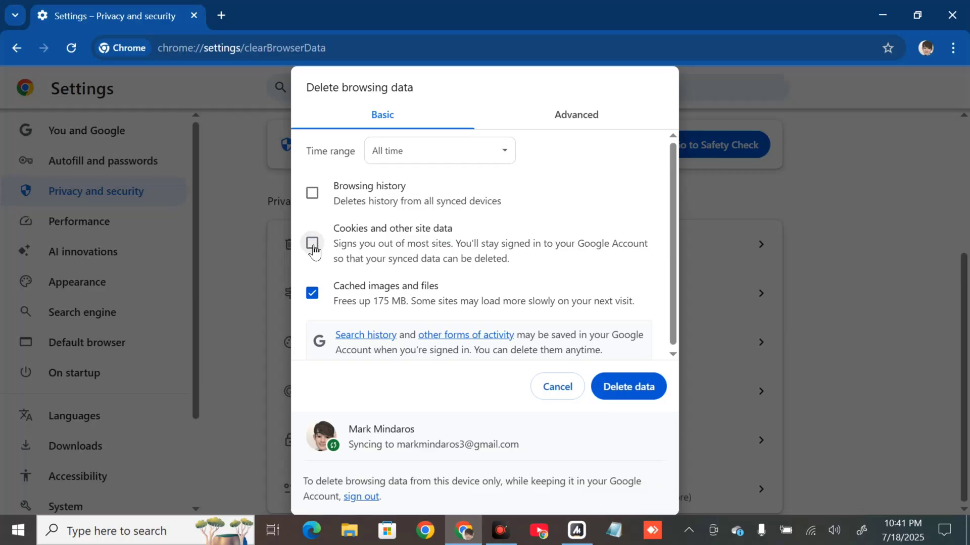
pyautogui.click(312, 245)
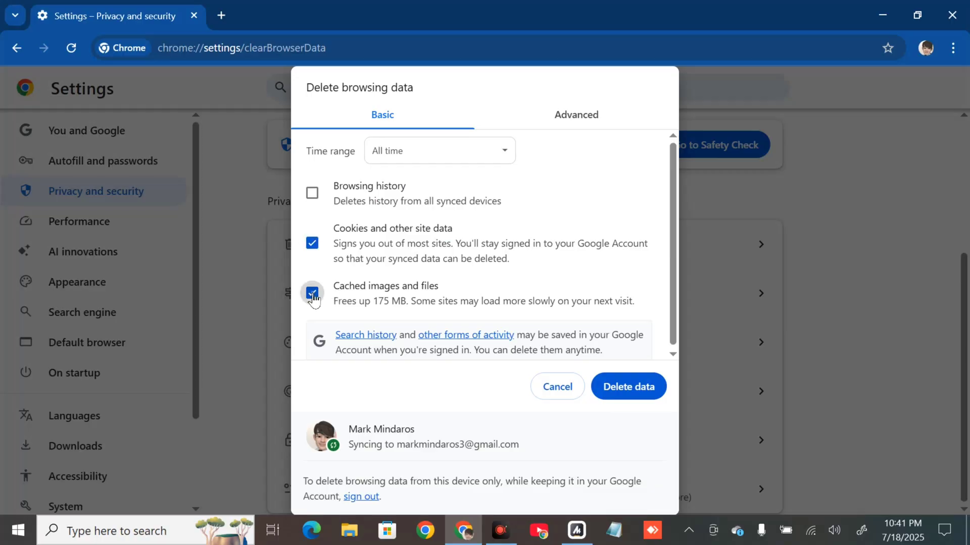
pyautogui.click(314, 194)
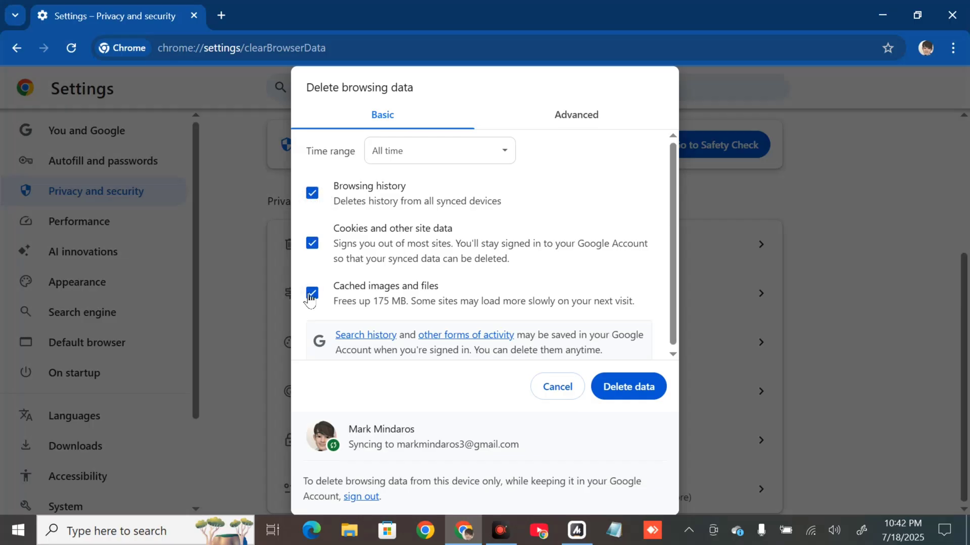
pyautogui.click(629, 390)
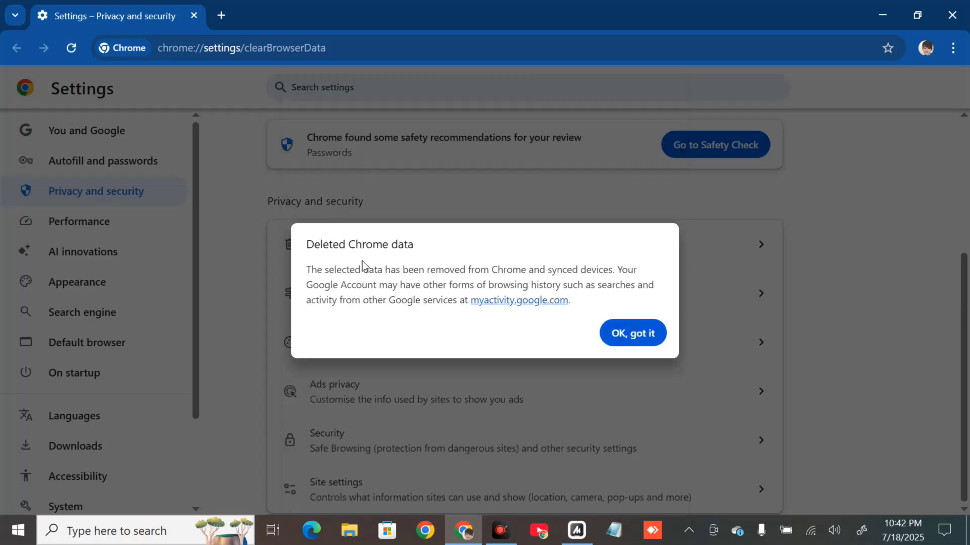
# Dismiss the Deleted Chrome data confirmation with 'OK, got it'.
pyautogui.click(639, 342)
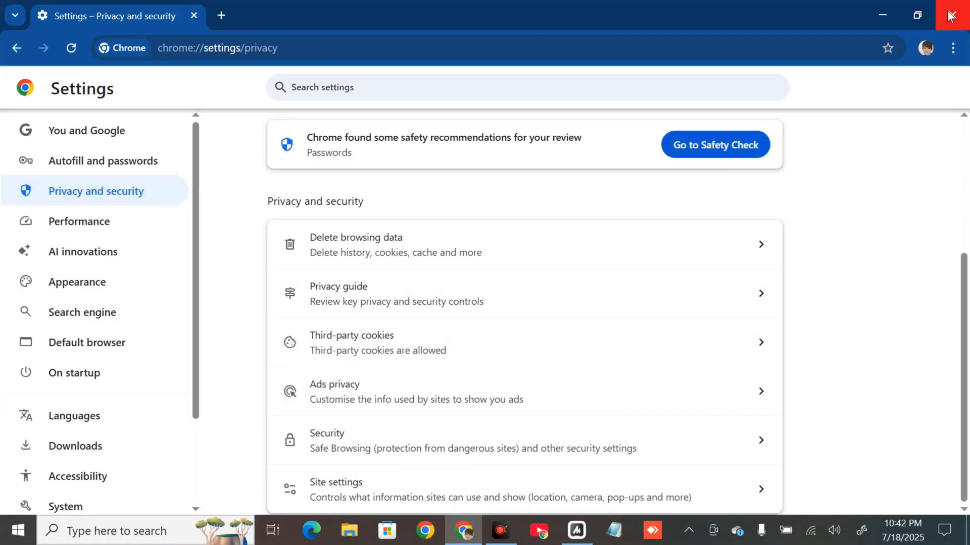